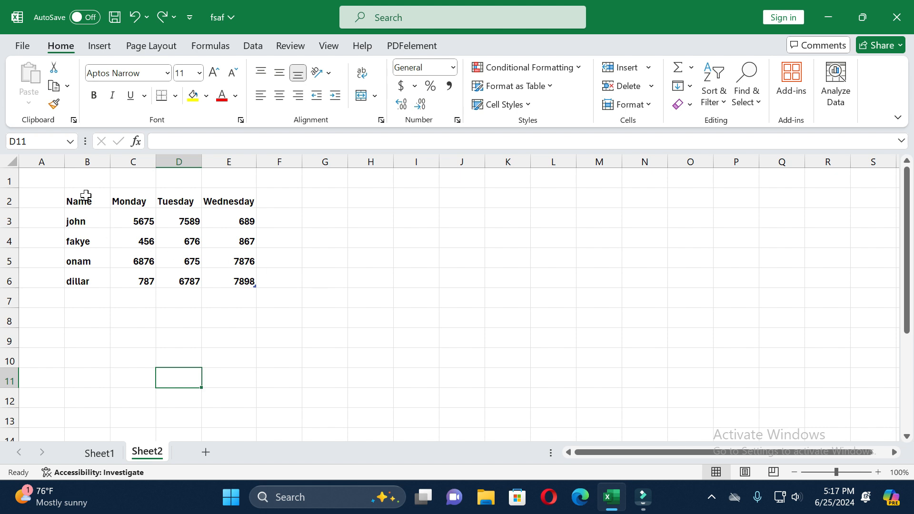
# Format the range B2:E6 as a table using the orange banded style from the first row of the Medium styles.
pyautogui.moveTo(77, 195); pyautogui.dragTo(204, 285)
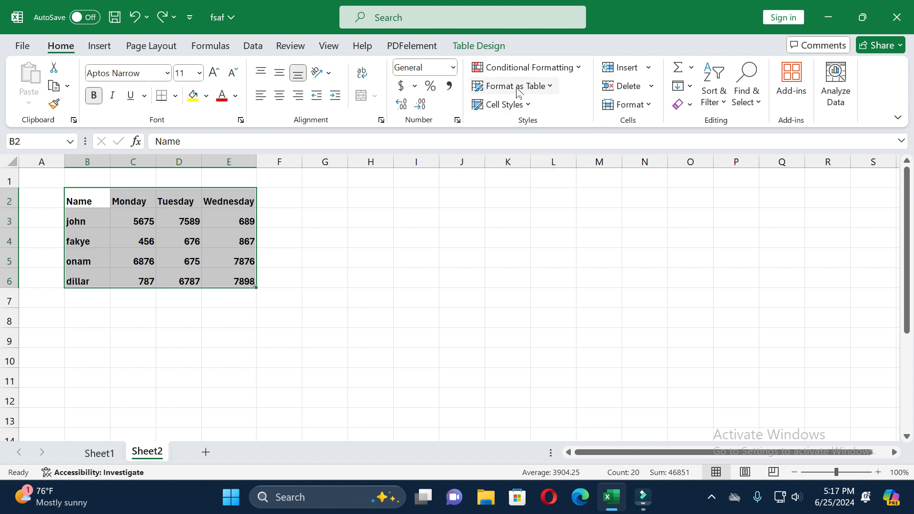
pyautogui.click(543, 92)
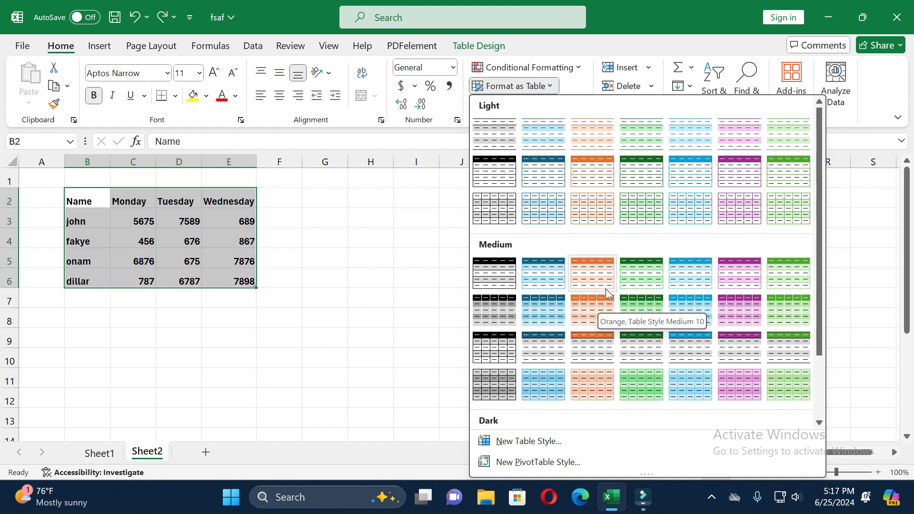
pyautogui.scroll(-2, 676, 281)
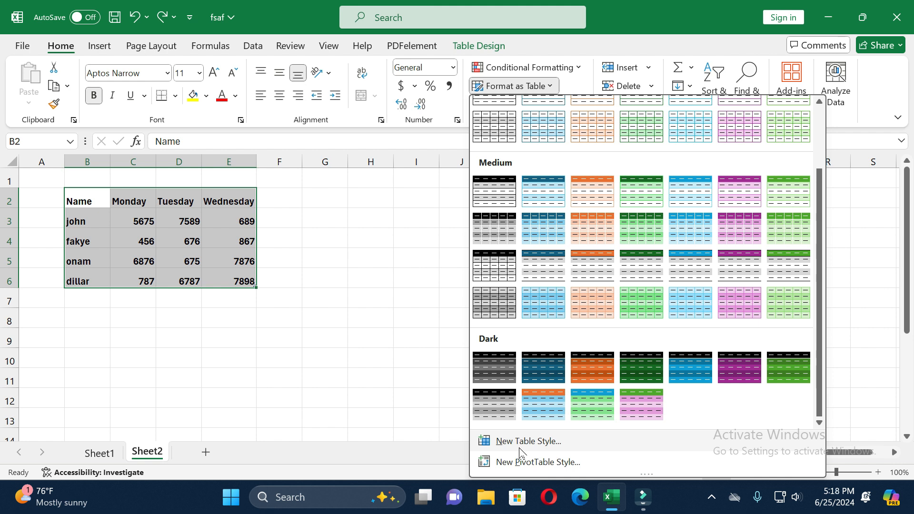
pyautogui.scroll(2, 540, 303)
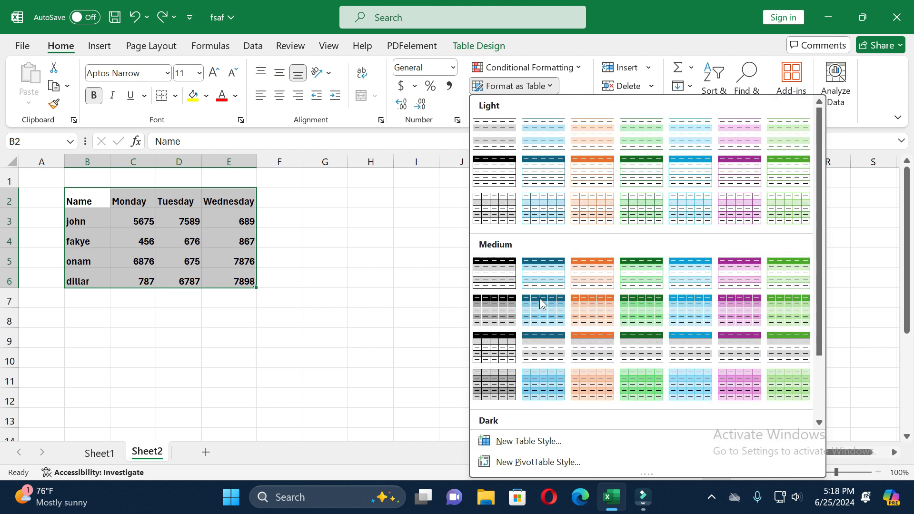
pyautogui.scroll(-2, 540, 304)
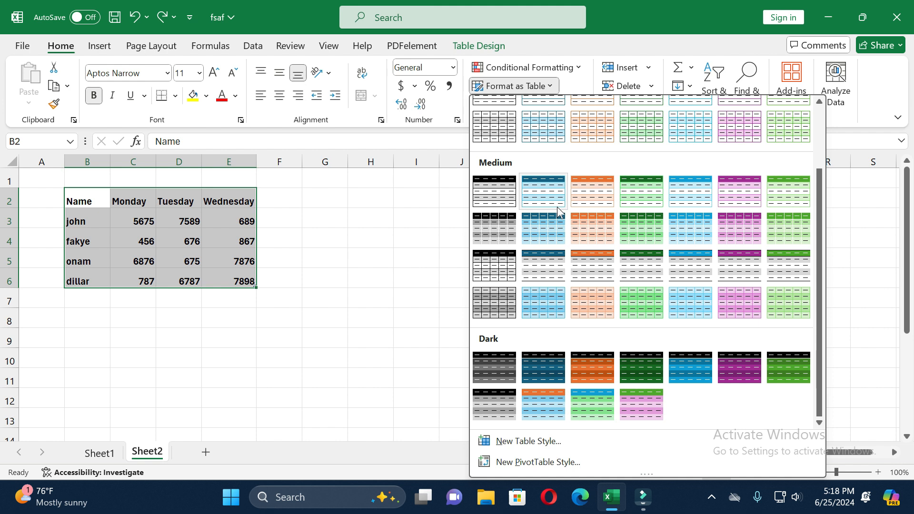
pyautogui.click(584, 192)
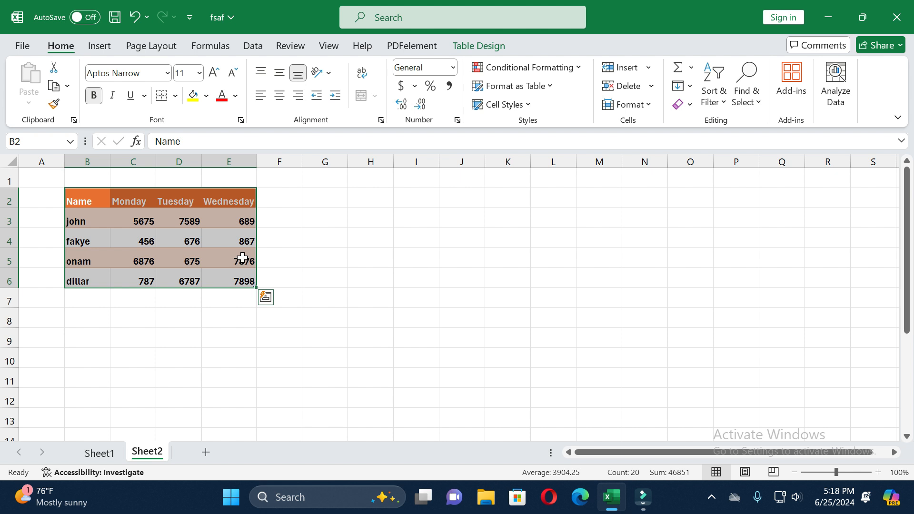
pyautogui.click(300, 255)
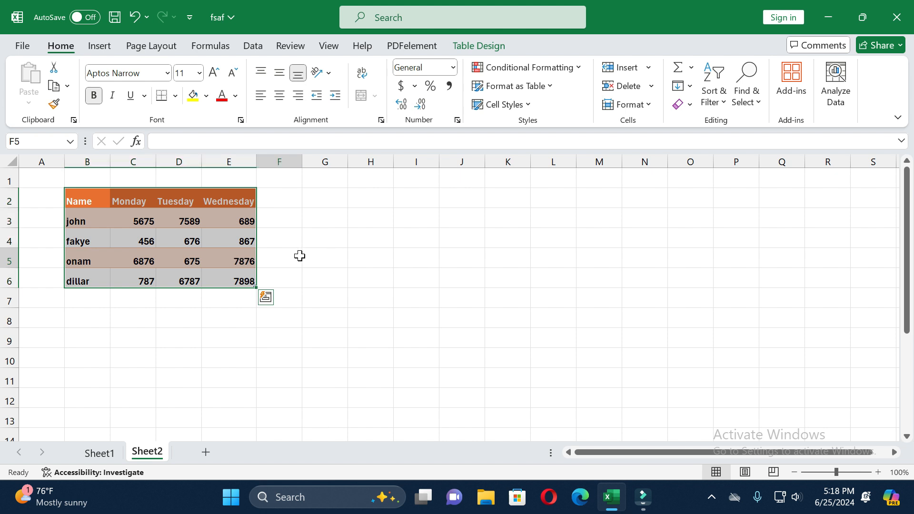
# Turn on filter buttons for the table's header row.
pyautogui.click(242, 203)
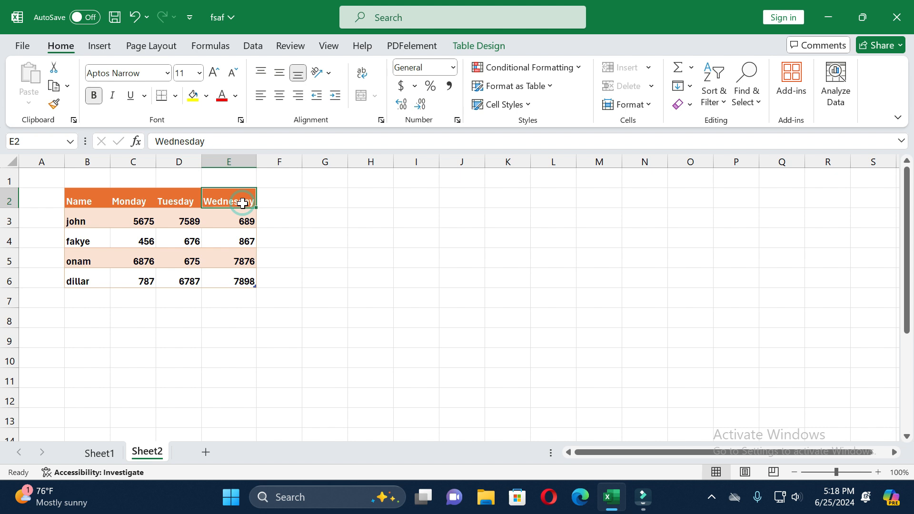
pyautogui.click(721, 104)
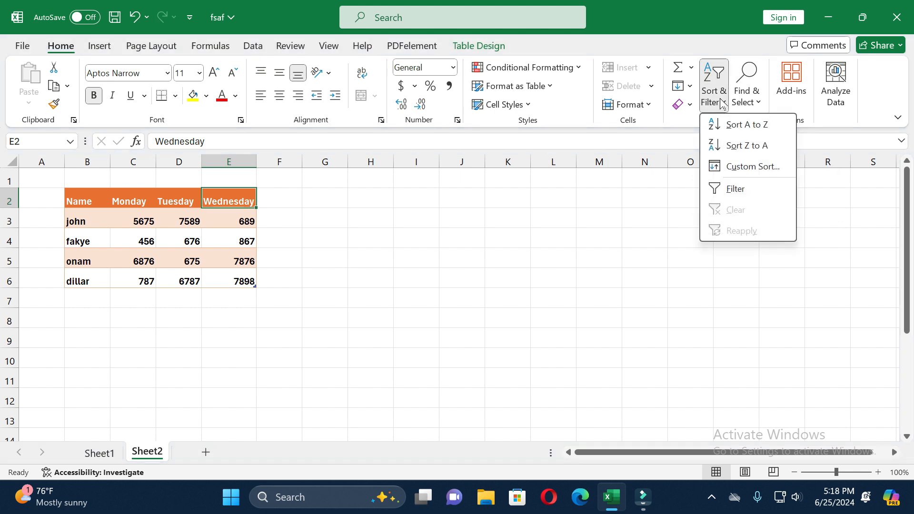
pyautogui.click(724, 191)
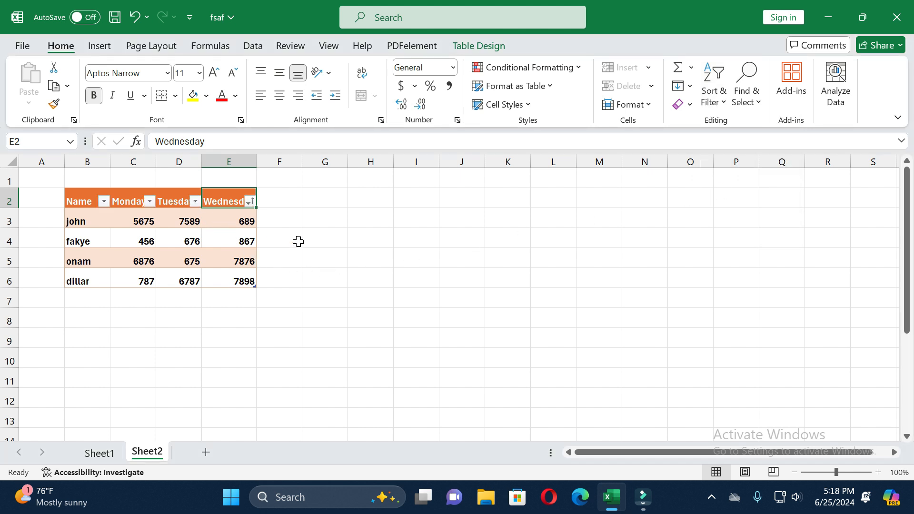
pyautogui.click(275, 257)
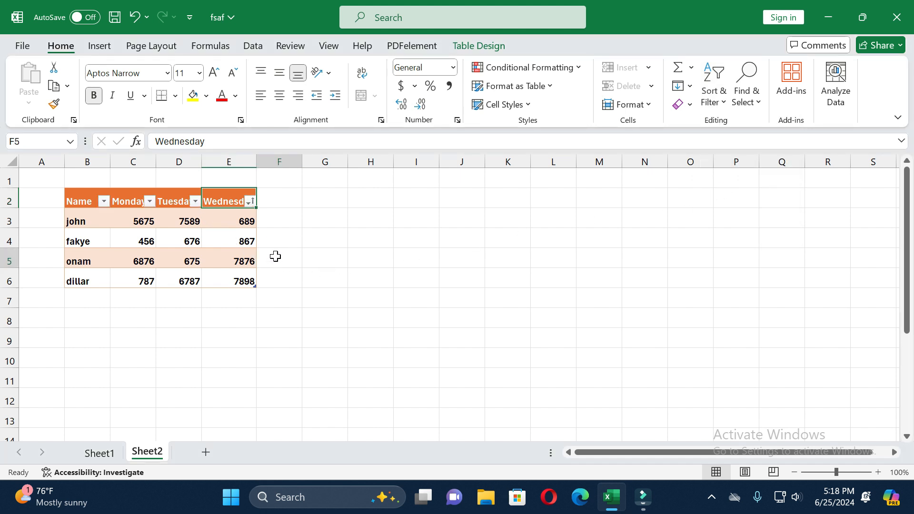
# Filter the Tuesday column to only 6787 and 7589, and undo the filter.
pyautogui.click(195, 201)
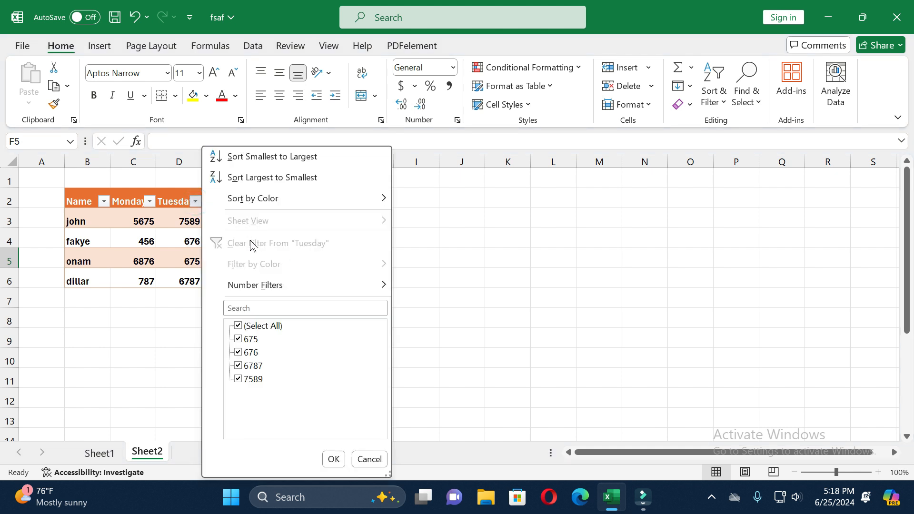
pyautogui.click(238, 379)
pyautogui.click(238, 367)
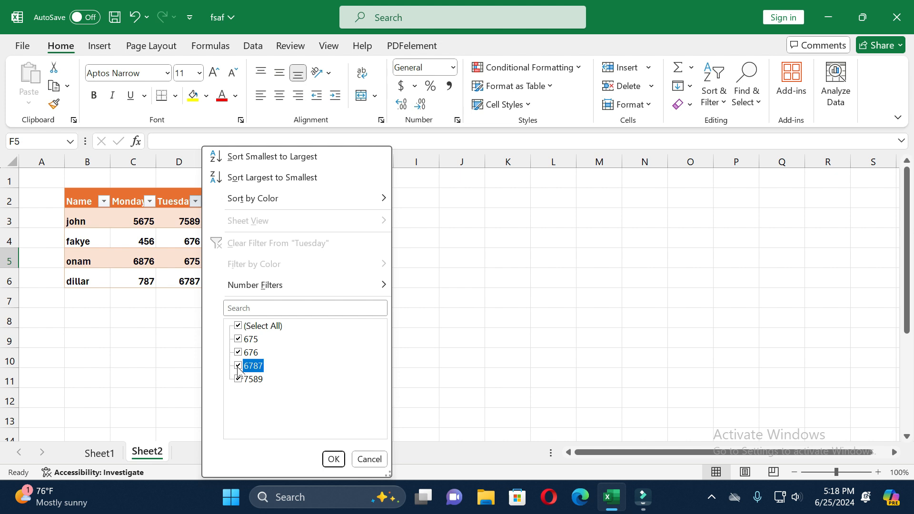
pyautogui.click(238, 353)
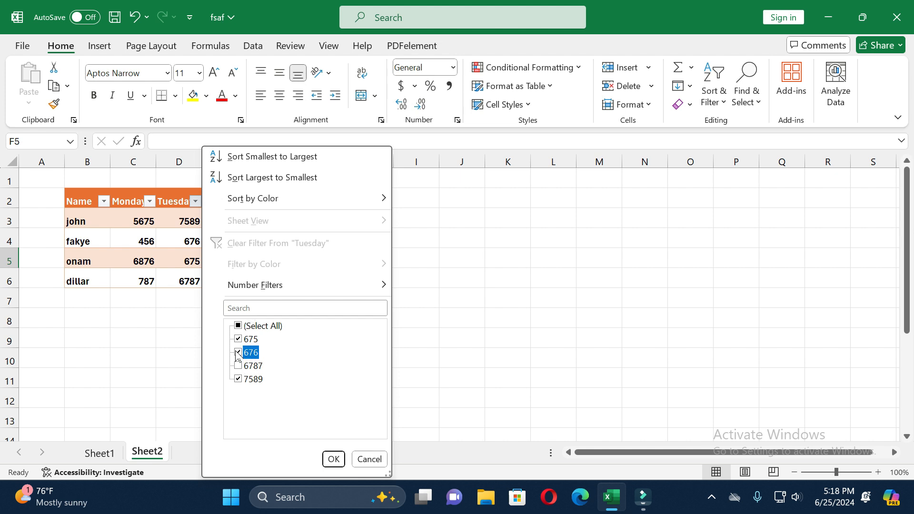
pyautogui.click(239, 339)
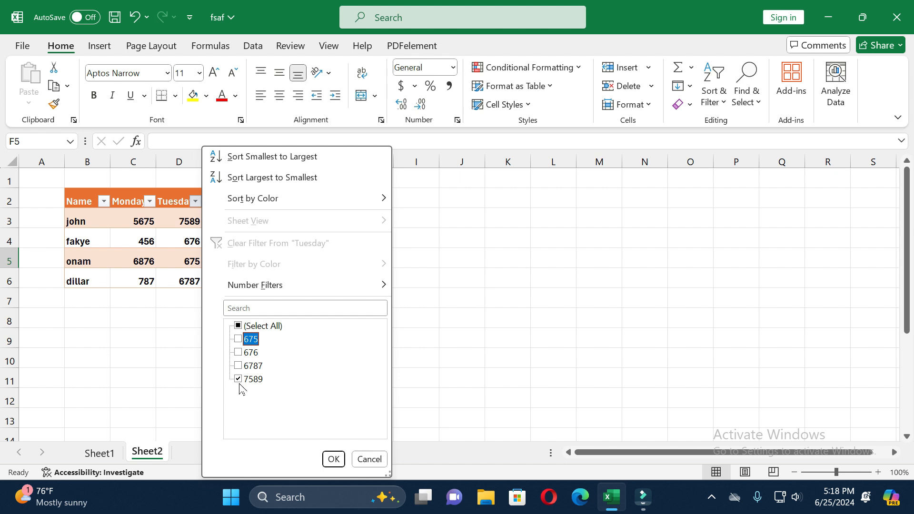
pyautogui.click(238, 367)
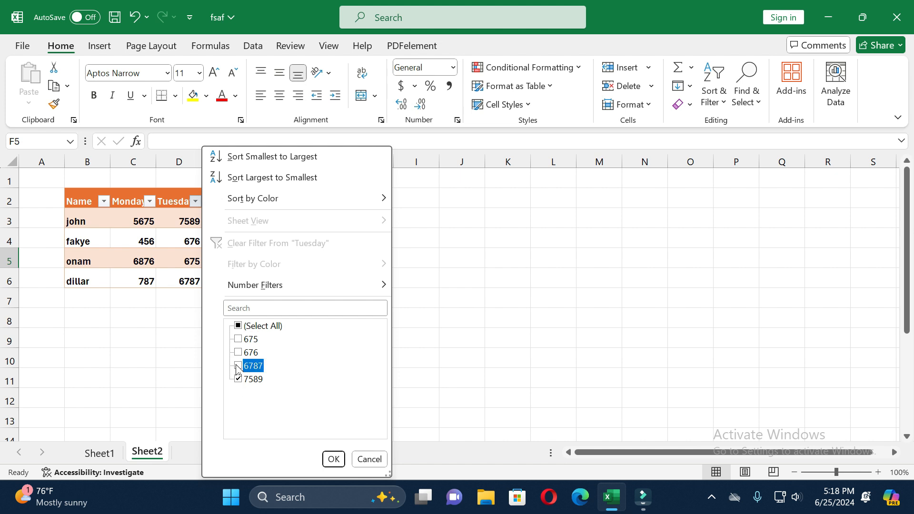
pyautogui.click(333, 459)
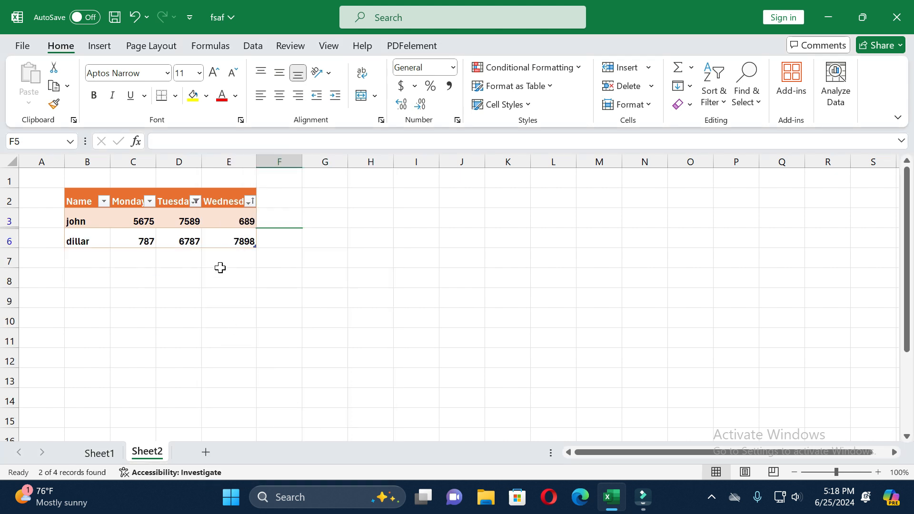
pyautogui.click(136, 17)
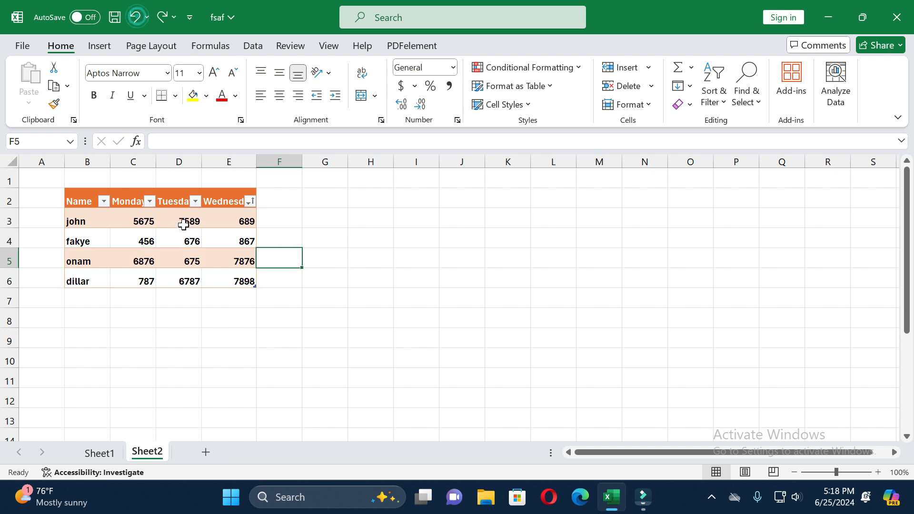
# Sort the table by the Tuesday column from largest to smallest.
pyautogui.click(196, 202)
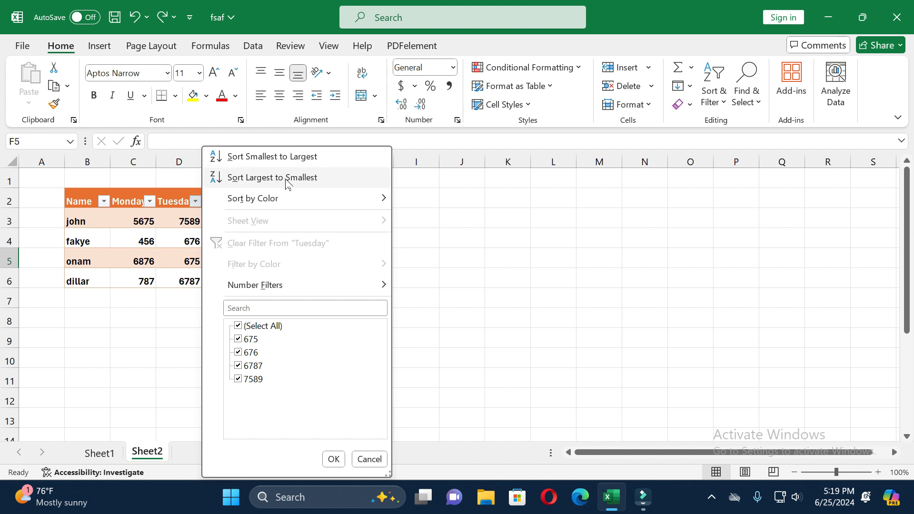
pyautogui.click(256, 178)
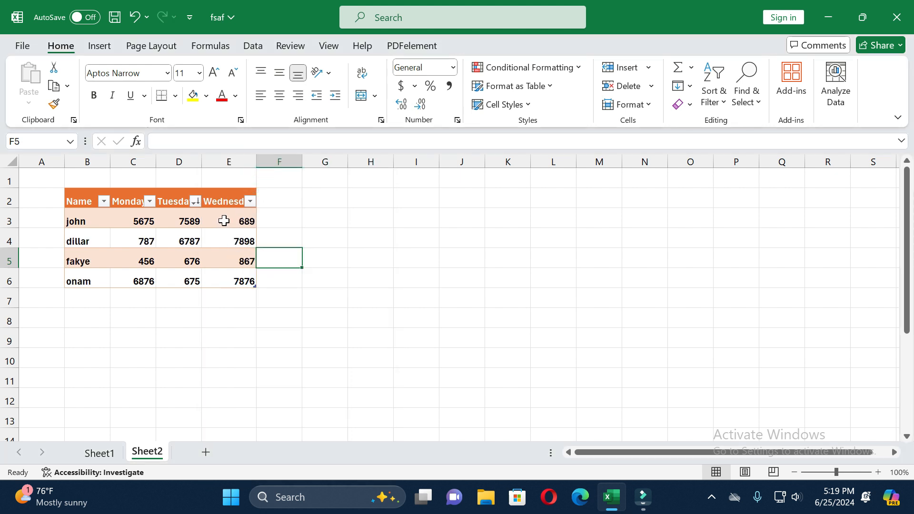
pyautogui.click(196, 202)
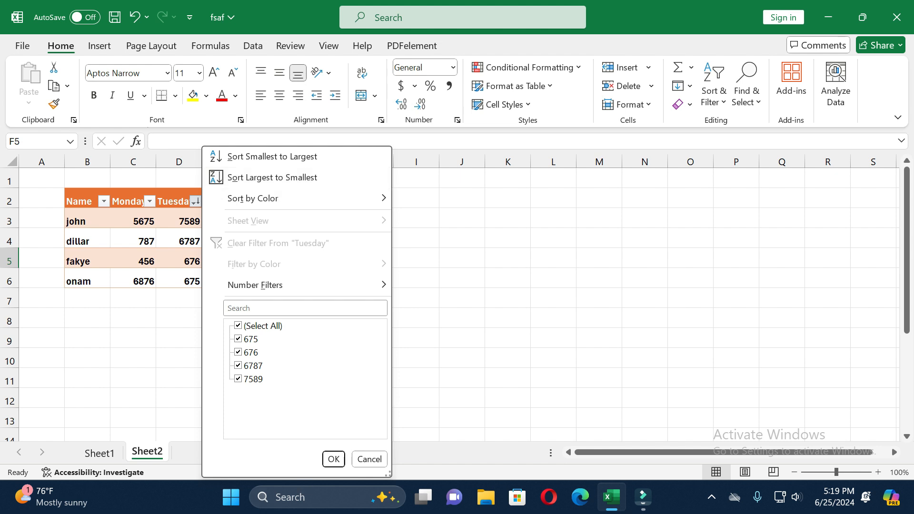
pyautogui.click(333, 459)
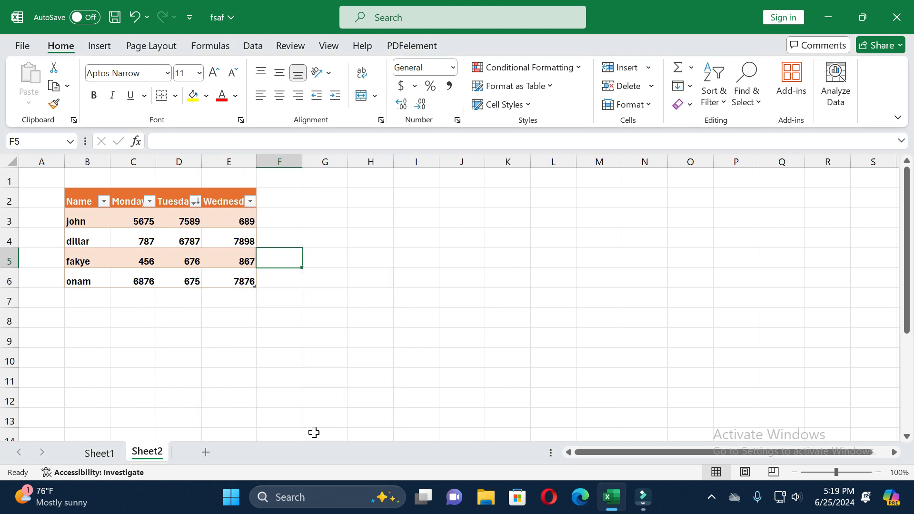
pyautogui.click(181, 318)
# Add a total row to the end of the table.
pyautogui.click(170, 221)
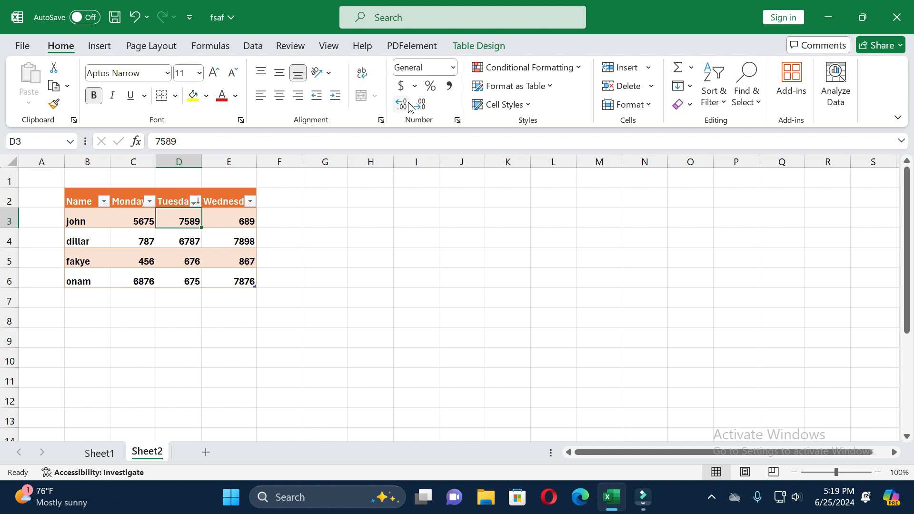
pyautogui.click(479, 46)
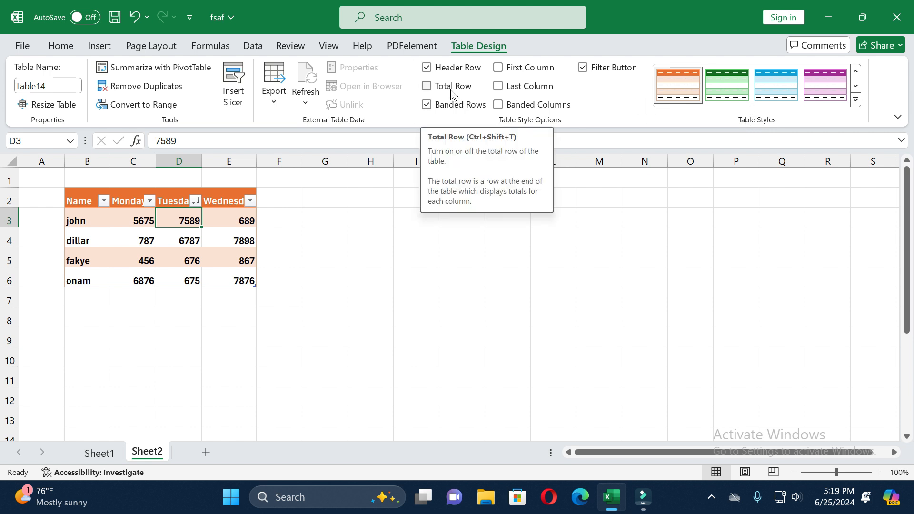
pyautogui.click(426, 87)
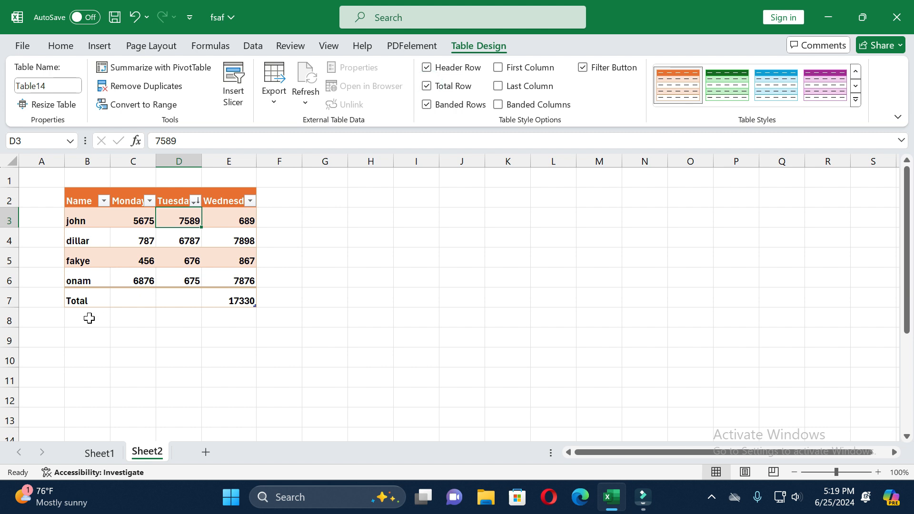
# Set the Wednesday column's cell in the total row to the Max function.
pyautogui.click(233, 224)
pyautogui.click(236, 298)
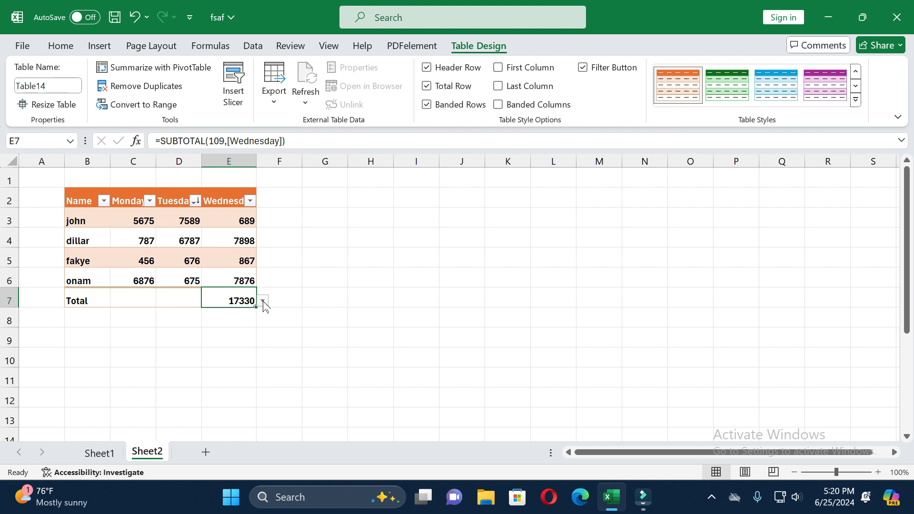
pyautogui.click(263, 302)
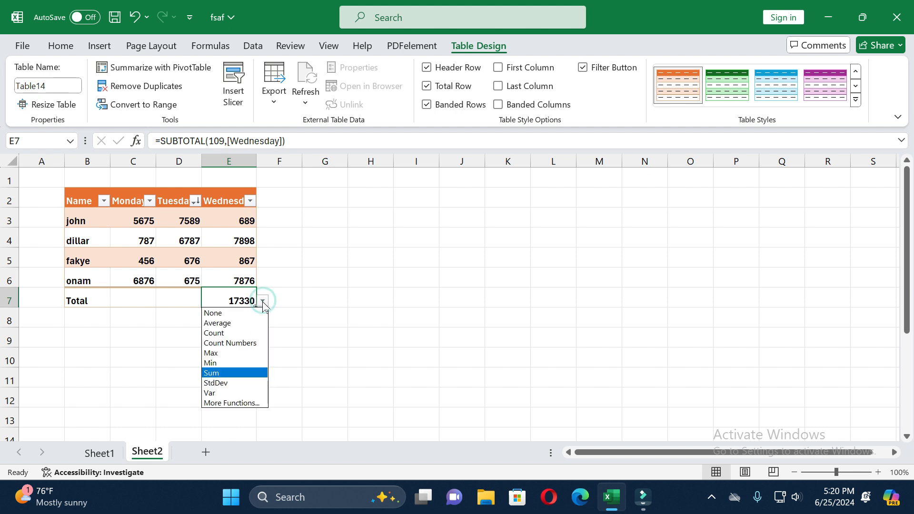
pyautogui.click(230, 353)
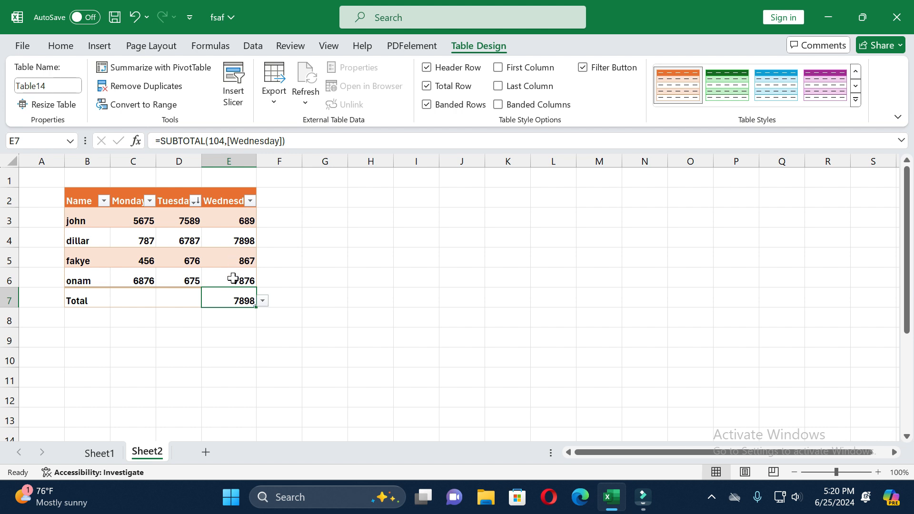
# Switch the Wednesday total in E7 to Min, and change it to Count Numbers.
pyautogui.click(262, 301)
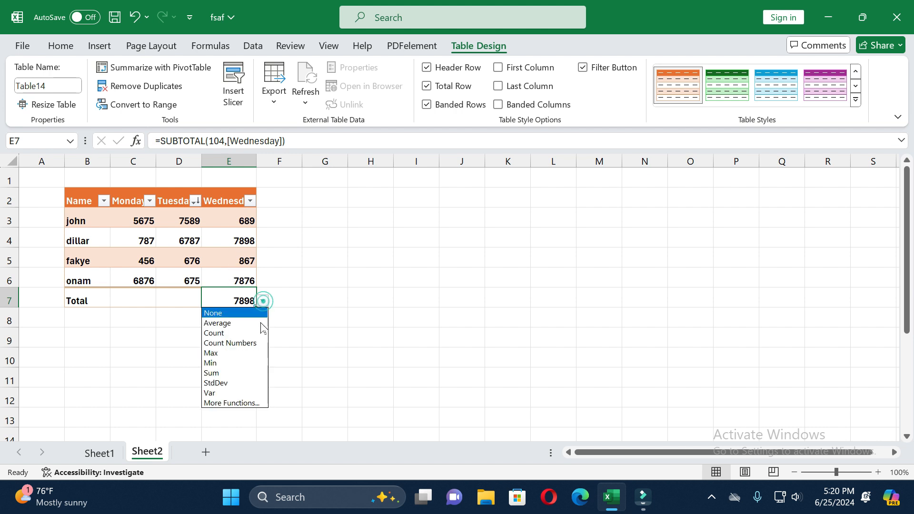
pyautogui.click(244, 362)
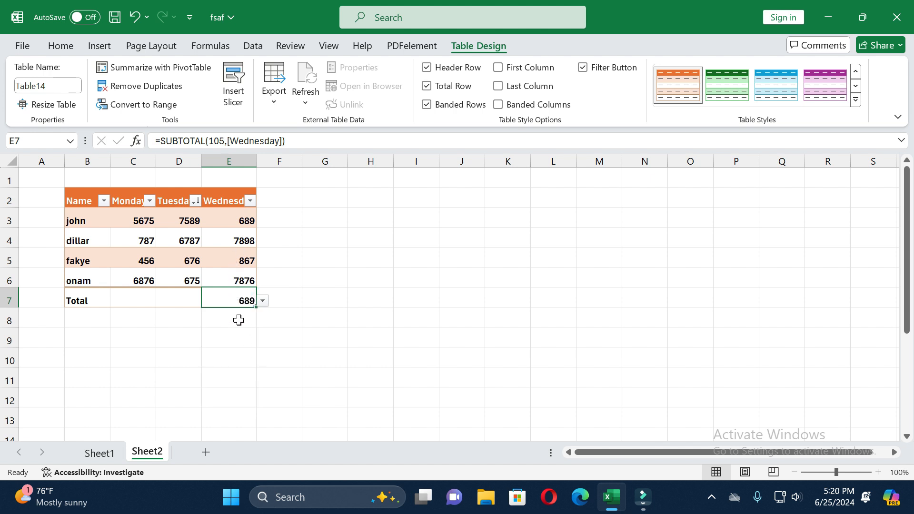
pyautogui.click(262, 301)
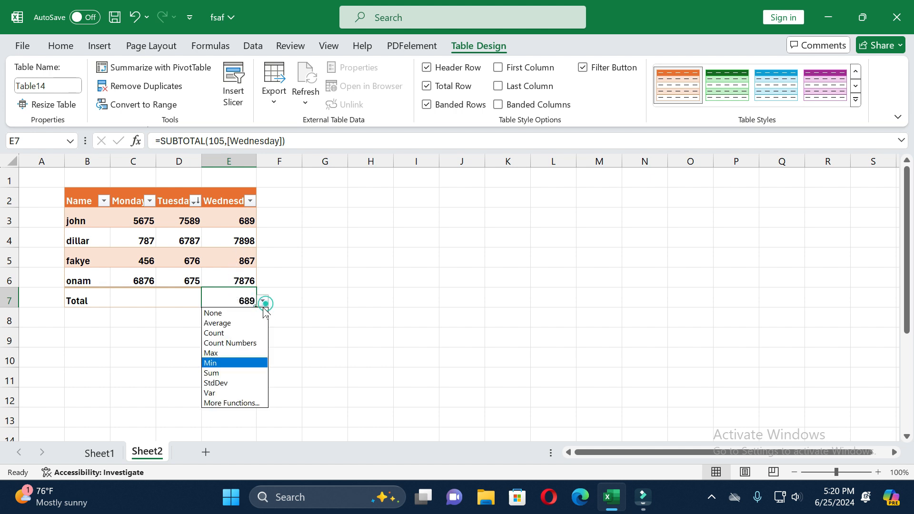
pyautogui.click(244, 343)
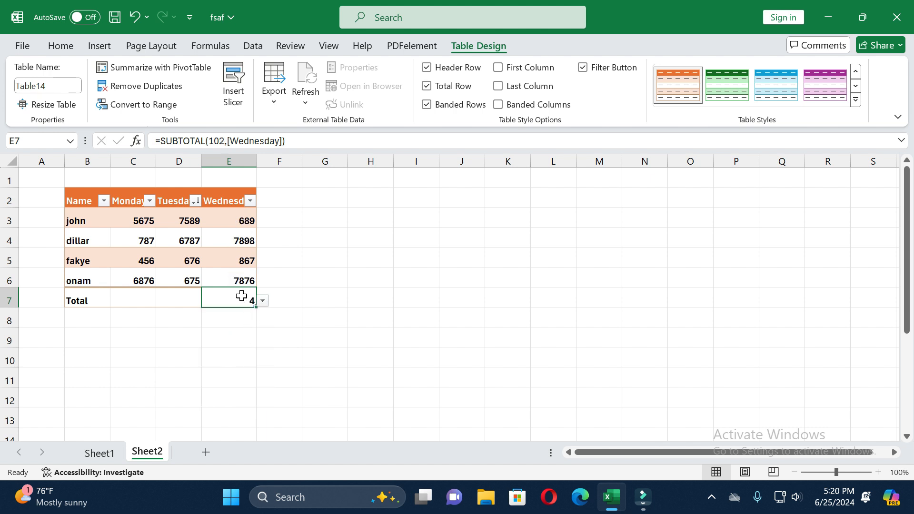
# Set the Tuesday column's cell in the total row to the Sum function.
pyautogui.click(184, 297)
pyautogui.click(183, 297)
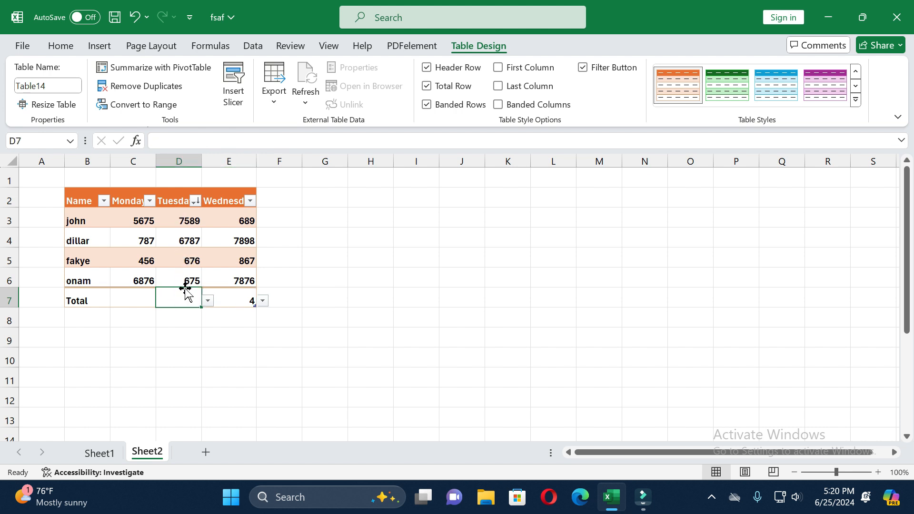
pyautogui.click(184, 338)
pyautogui.click(186, 296)
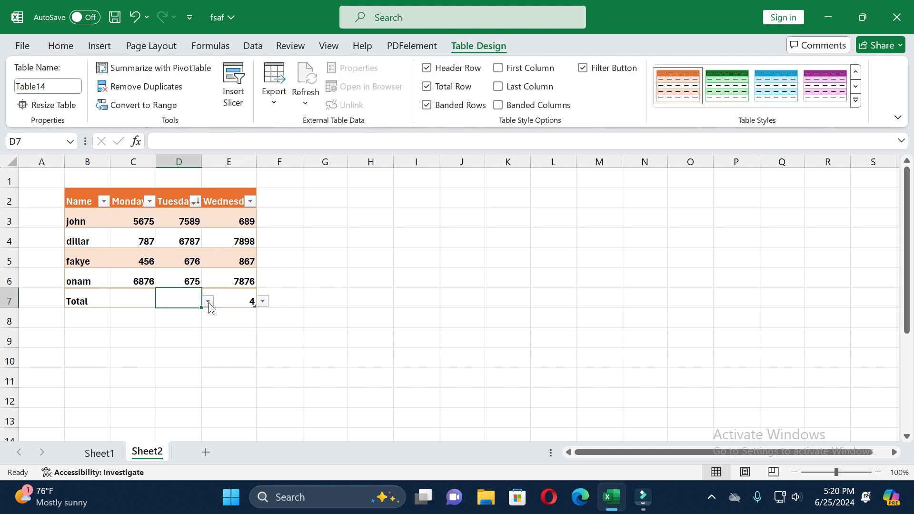
pyautogui.click(208, 302)
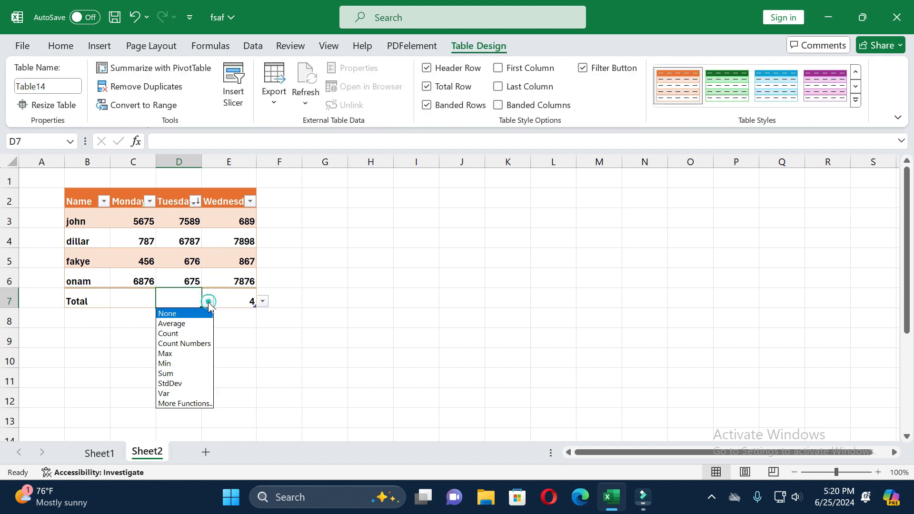
pyautogui.click(189, 374)
# Set the Monday column's cell in the total row to the Count function.
pyautogui.click(137, 299)
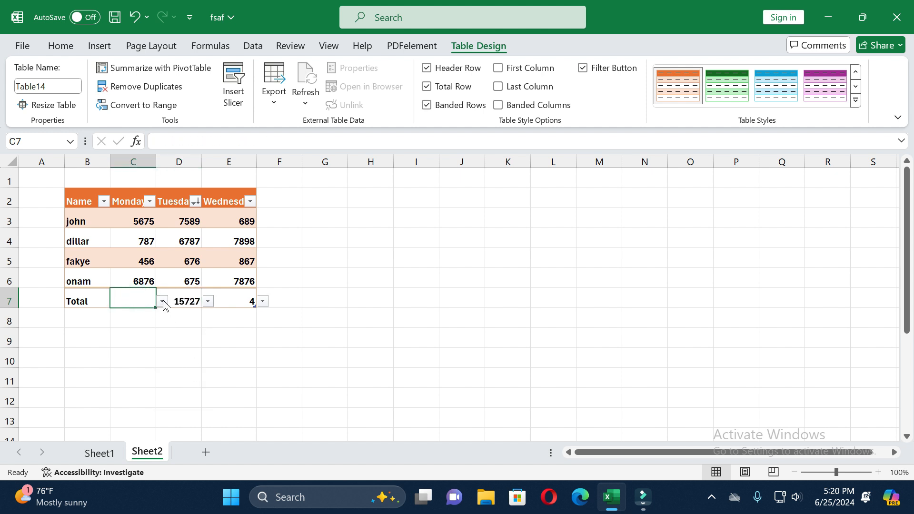
pyautogui.click(163, 301)
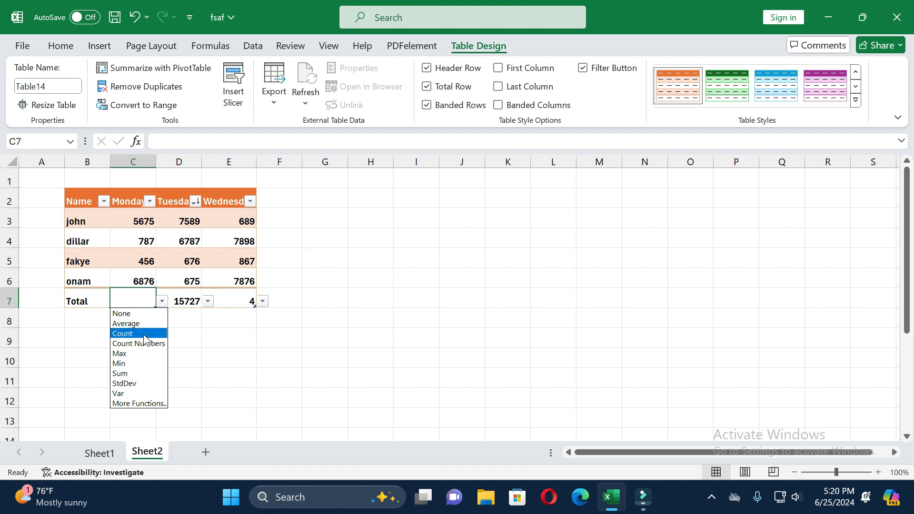
pyautogui.click(144, 334)
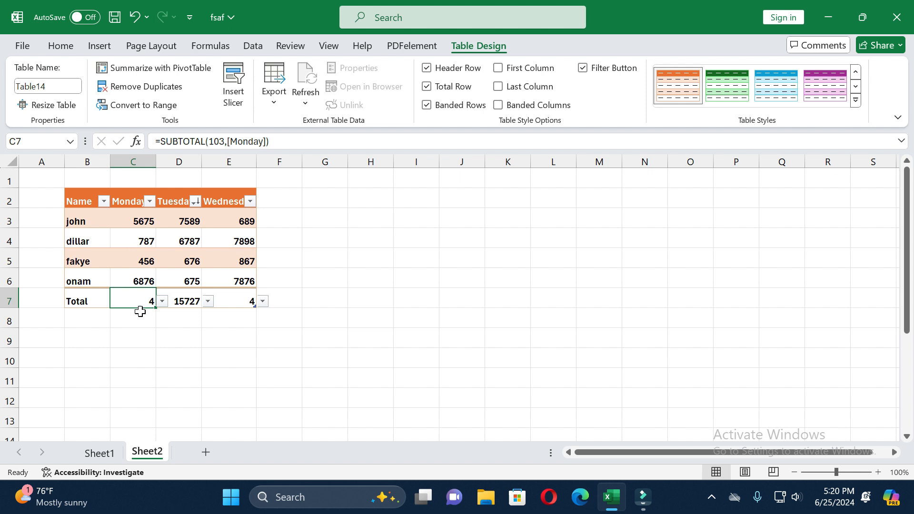
# Extend the table with a new column headed THURSDAY in F2, and widen column F slightly.
pyautogui.click(292, 293)
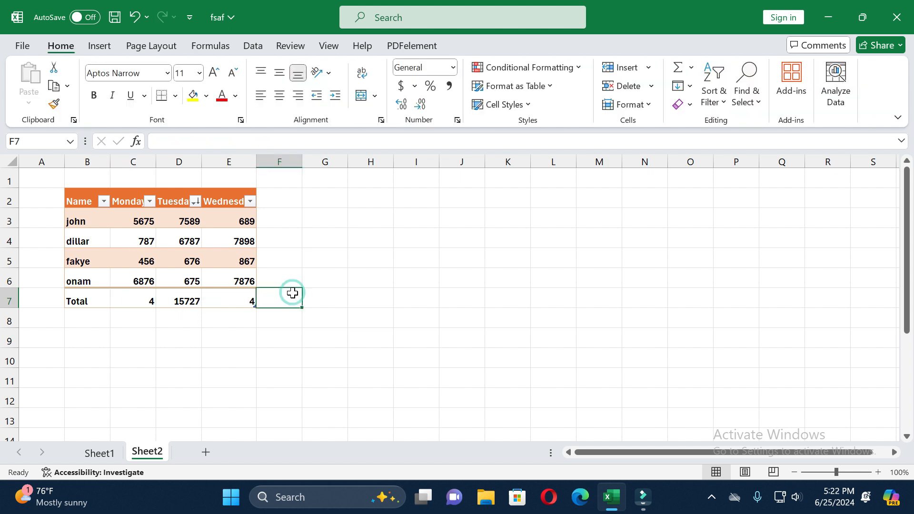
pyautogui.click(292, 200)
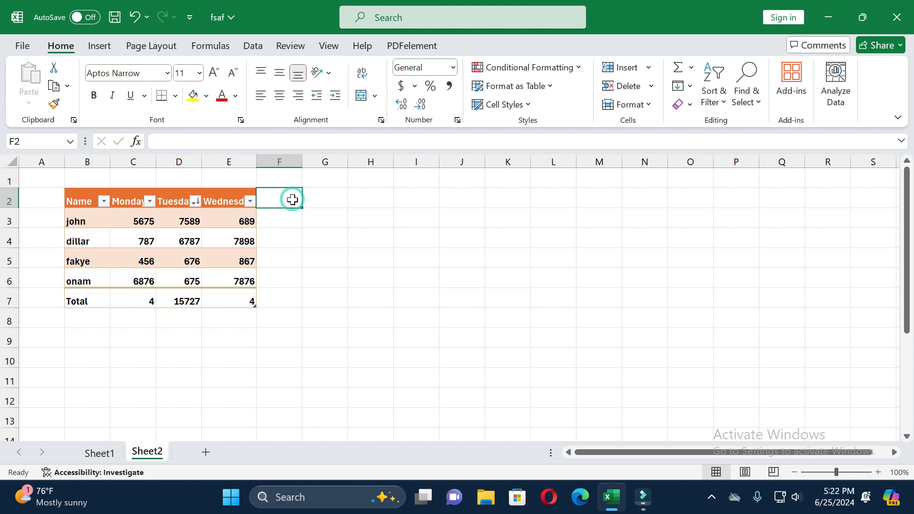
pyautogui.write('THURSDAY')
pyautogui.press('Return')
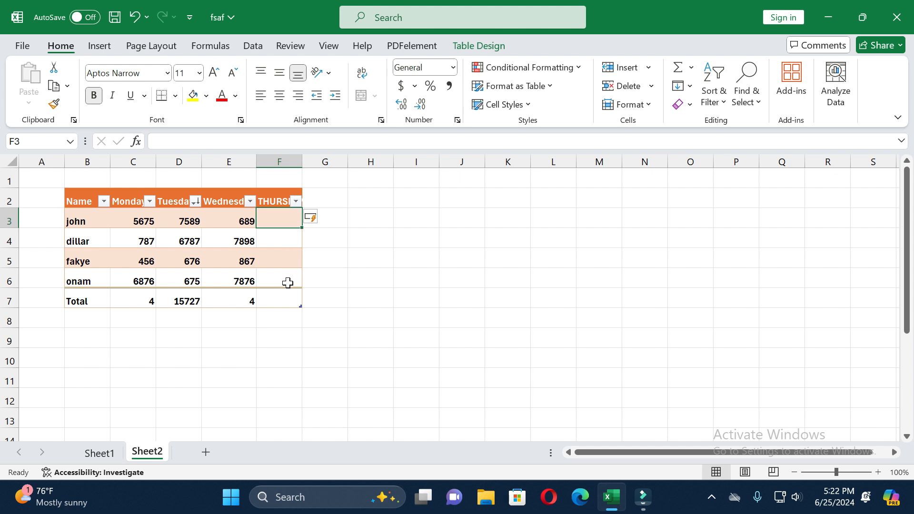
pyautogui.moveTo(302, 166); pyautogui.dragTo(312, 167)
pyautogui.click(223, 331)
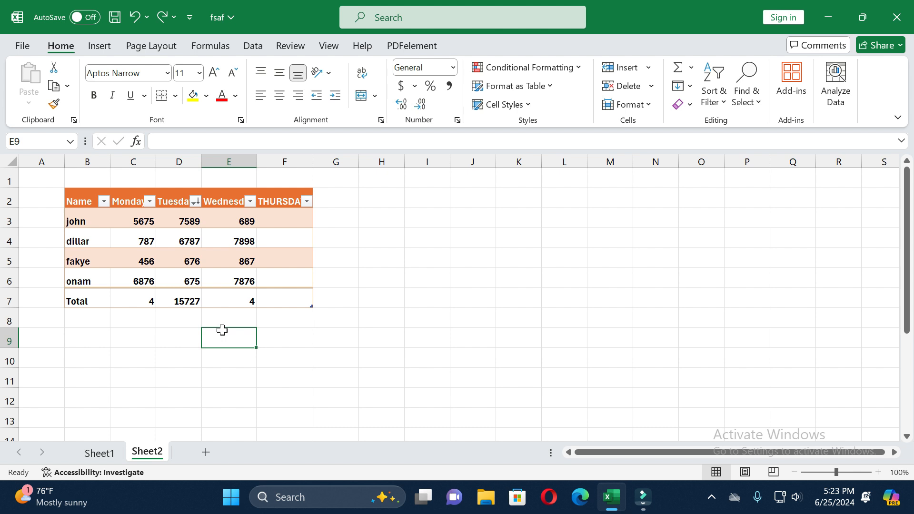